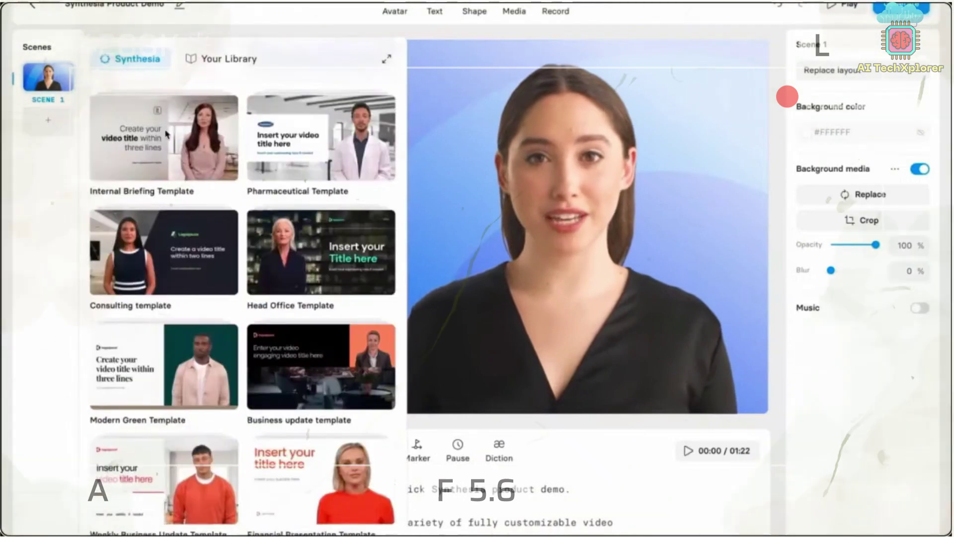
scroll(166, 135, "down", 5)
scroll(166, 135, "down", 3)
scroll(166, 135, "down", 2)
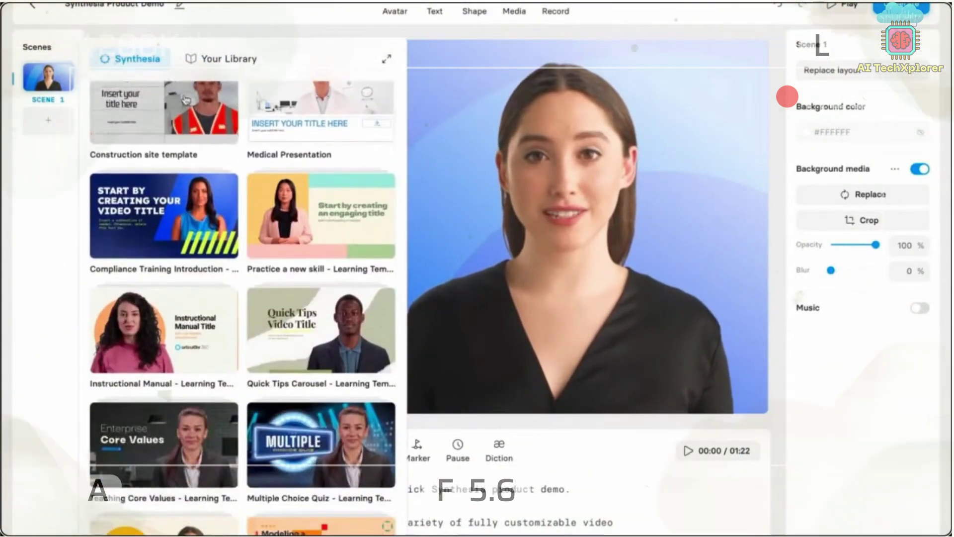
Step: Switch Synthesia's template list to Your Library, leaving only the ACME Template
left_click(214, 59)
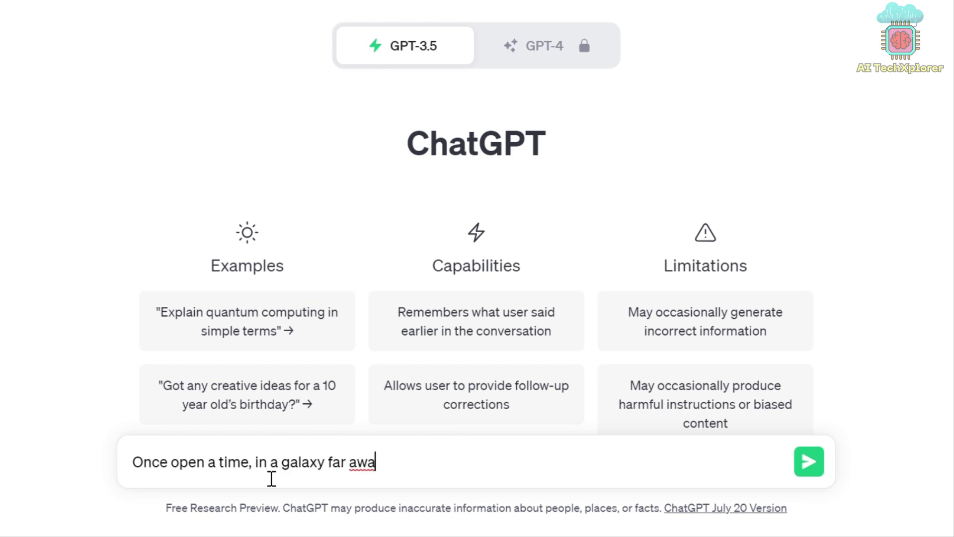
Step: Send the 'galaxy far away' story prompt to ChatGPT
key("Return")
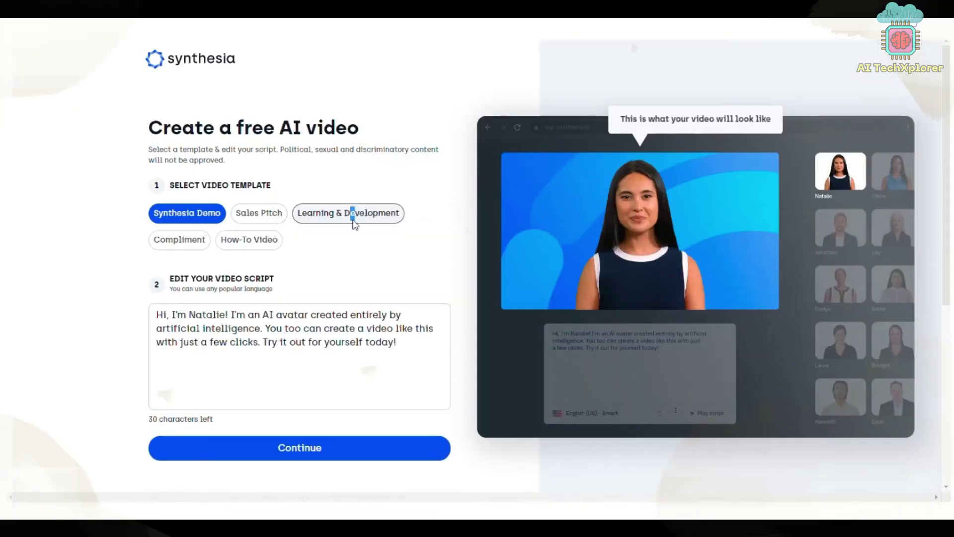
Step: Pick the Learning & Development template and start filling in the First name field
left_click(350, 214)
left_click(308, 447)
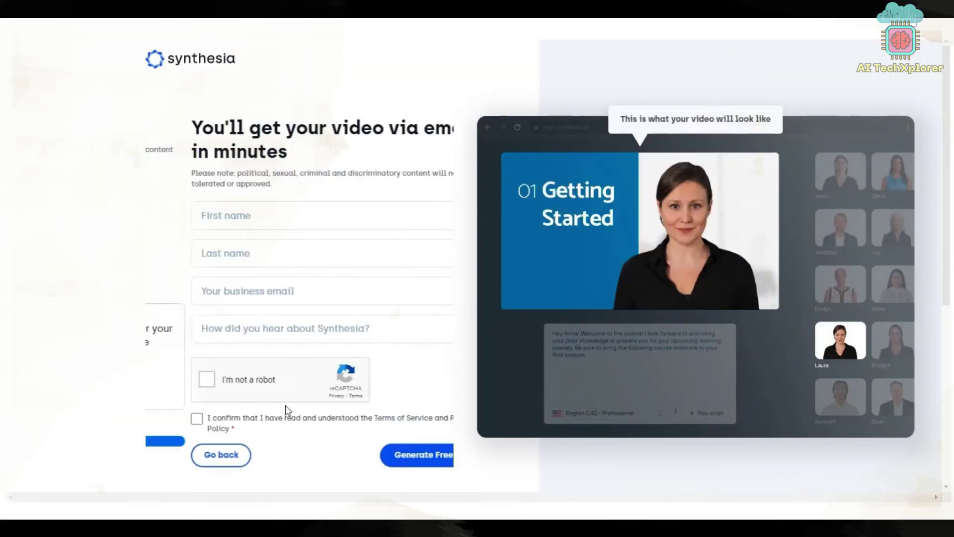
type("Avian")
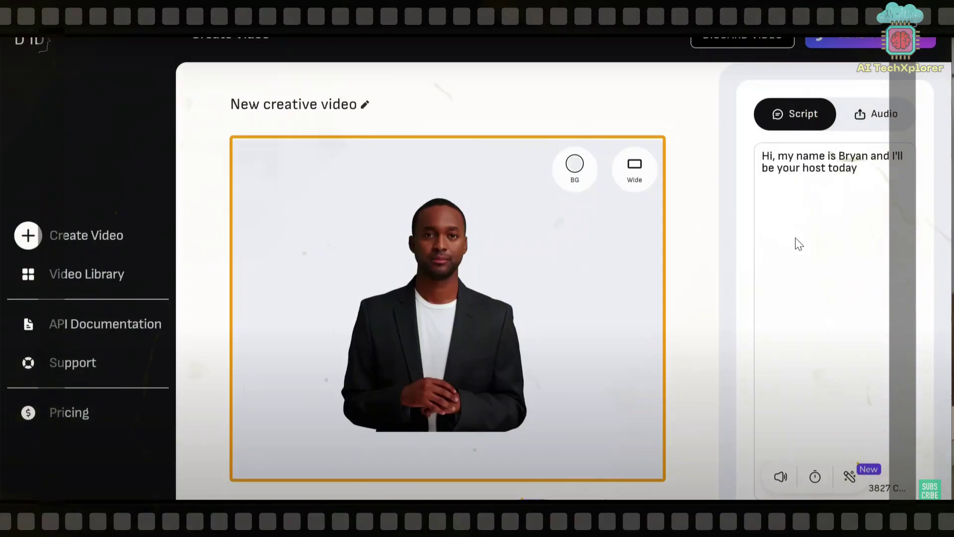
scroll(796, 243, "down", 2)
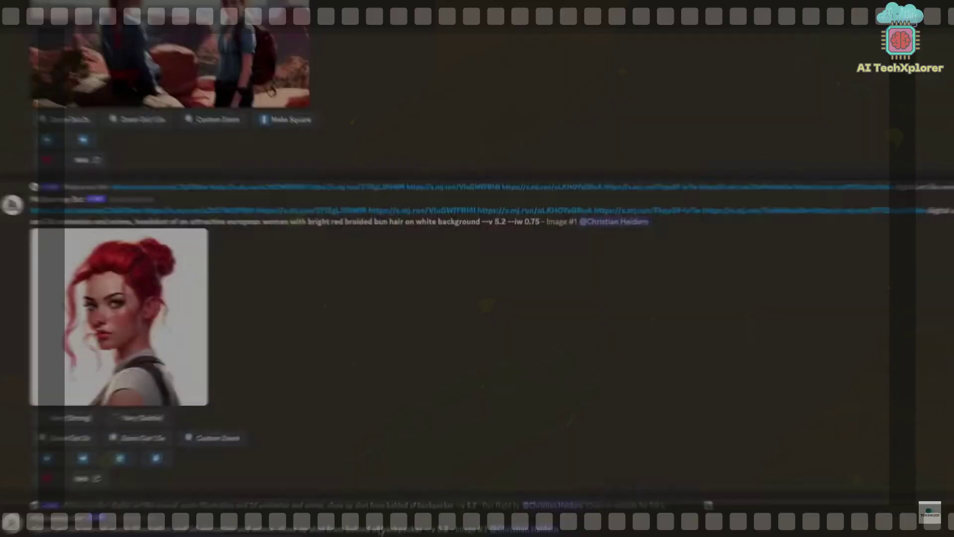
Step: Paste the reference image URL at the start of the /imagine prompt
key("Home")
key("ctrl+v")
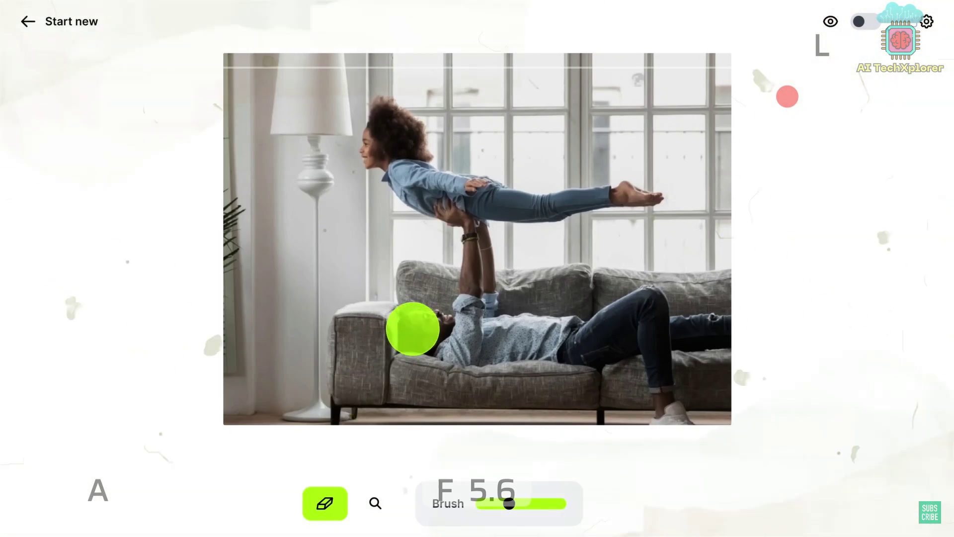
Step: Paint the removal mask across the man's torso on the sofa photo
left_click_drag(413, 328, 523, 349)
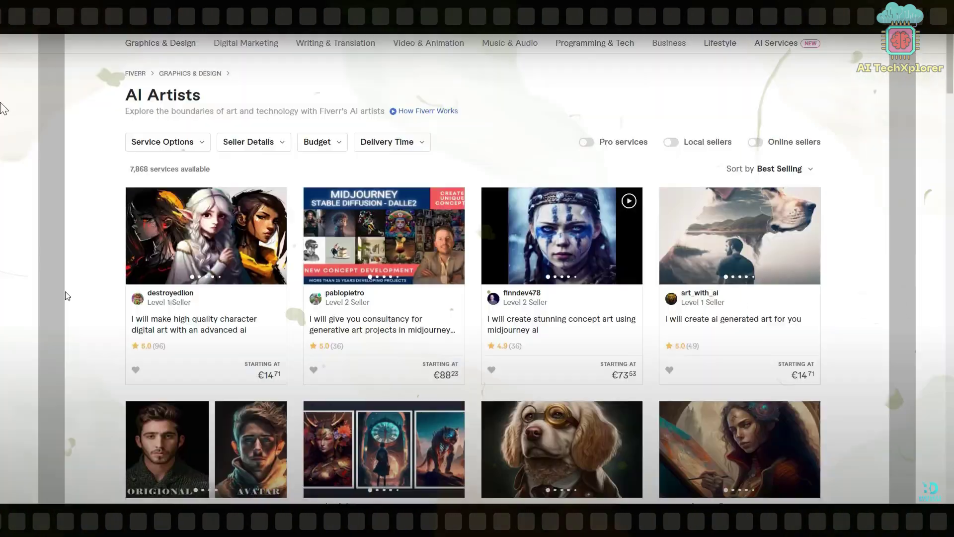
scroll(64, 296, "down", 2)
scroll(65, 296, "down", 2)
scroll(65, 296, "down", 2)
scroll(65, 296, "down", 1)
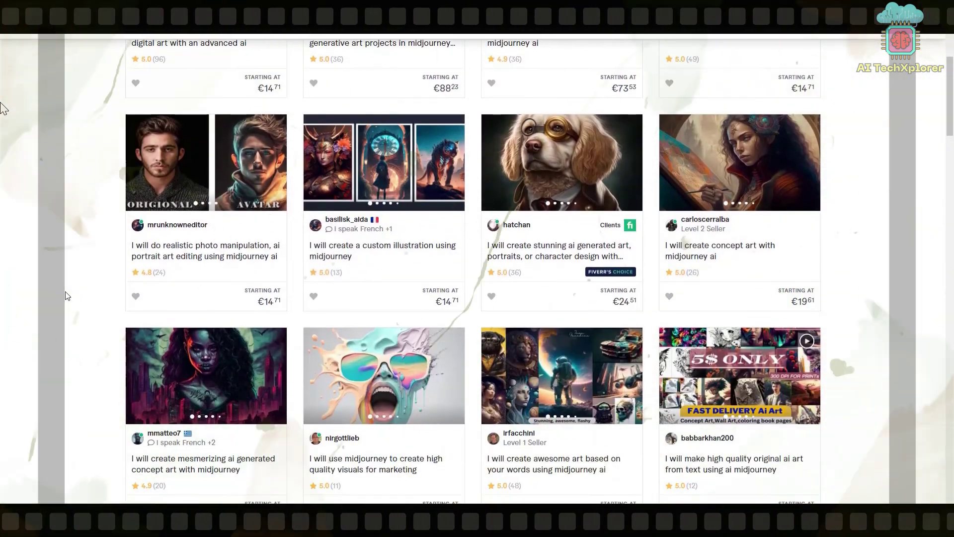
scroll(65, 297, "down", 1)
scroll(65, 296, "down", 1)
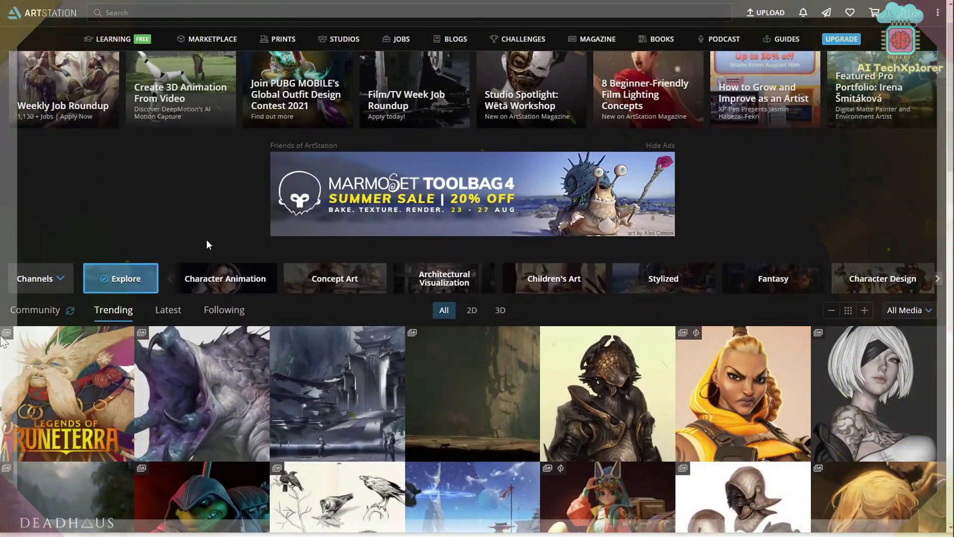
scroll(206, 239, "down", 2)
Step: Open Adam Fisher's TMNT: The Last Ronin statue from the trending Explore feed
left_click(184, 393)
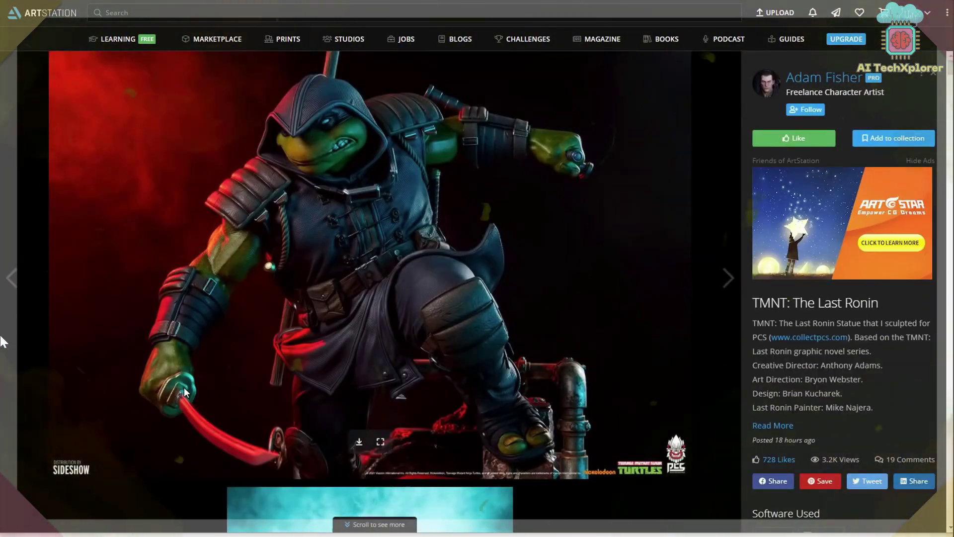